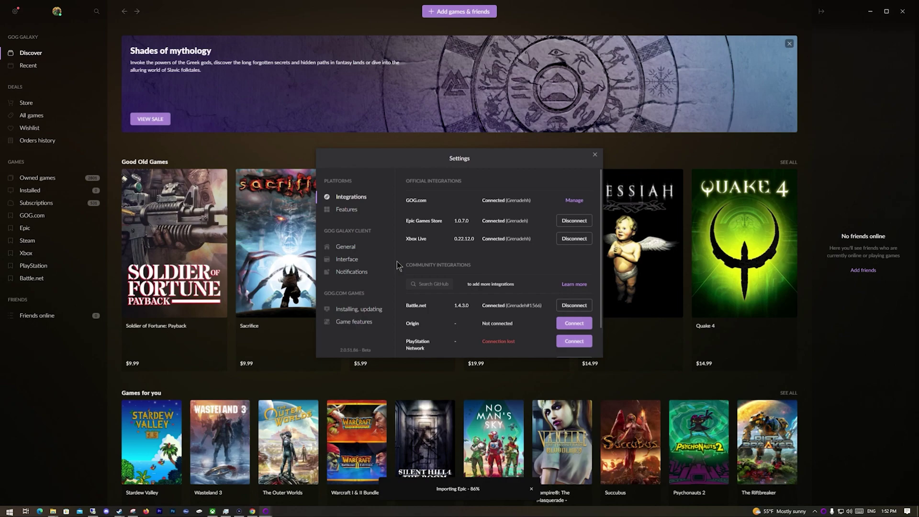
Scroll the Integrations list and reconnect the PlayStation Network integration
{"action": "scroll", "coordinate": [467, 257], "scroll_direction": "down", "scroll_amount": 1}
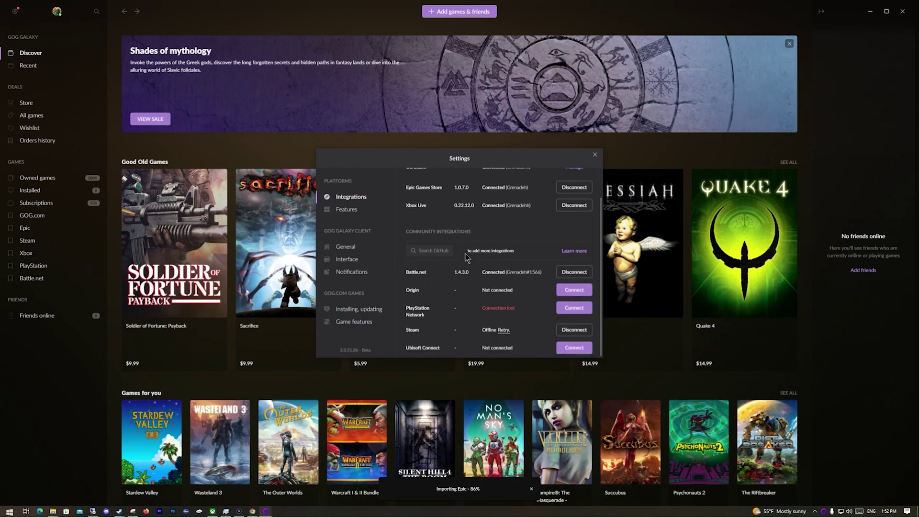
{"action": "left_click", "coordinate": [565, 309]}
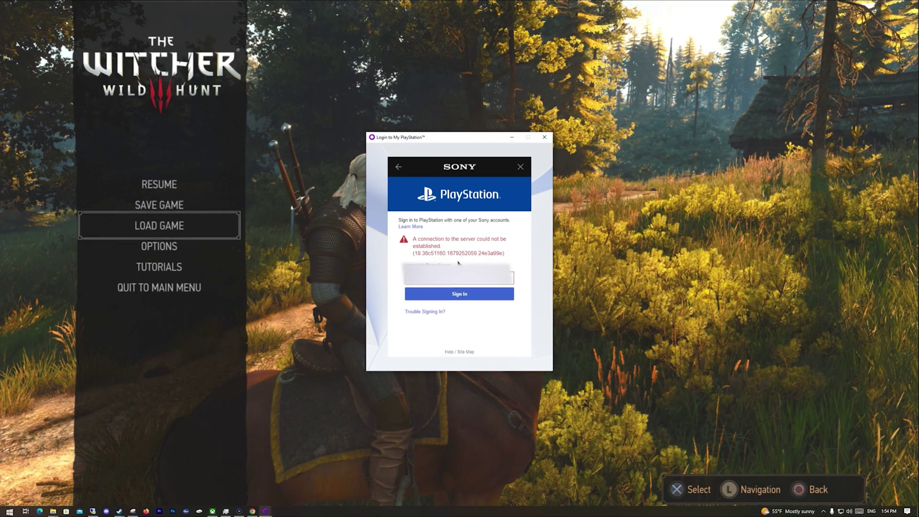
Retry the PlayStation sign-in, which still fails, and switch to File Explorer
{"action": "left_click", "coordinate": [443, 294]}
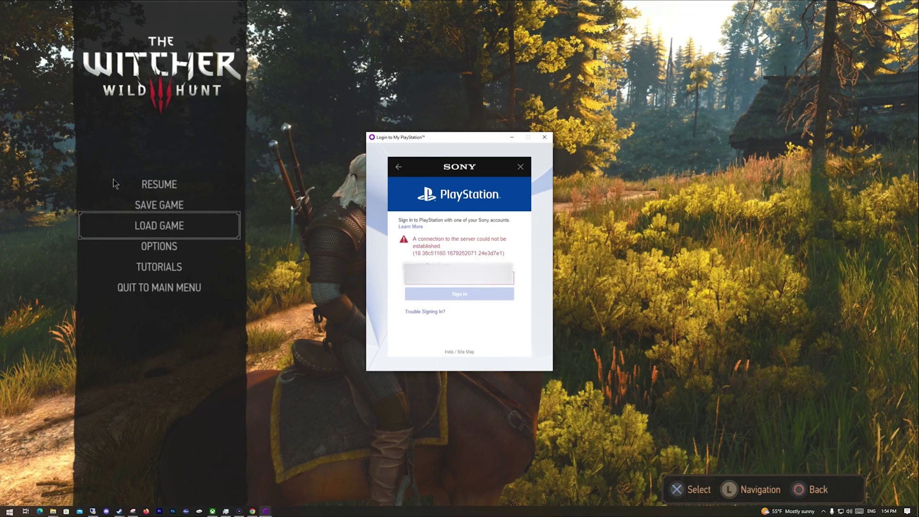
{"action": "key", "text": "alt+Tab"}
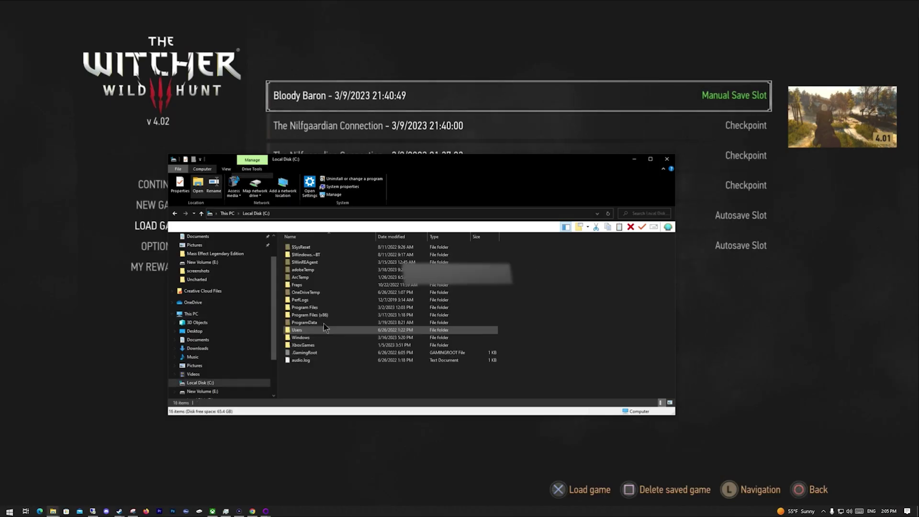
Navigate from This PC through C:\Users to your AppData\Local folder, sorted by name
{"action": "key", "text": "alt+Up"}
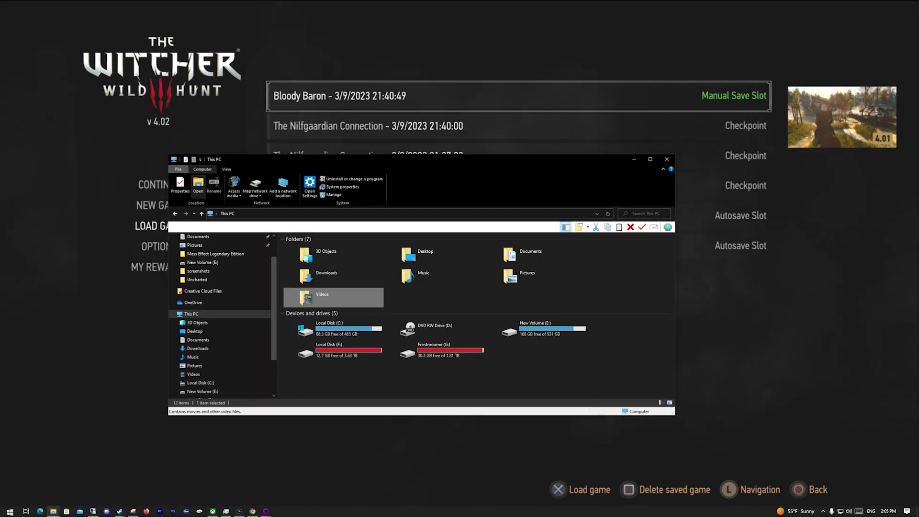
{"action": "double_click", "coordinate": [310, 331]}
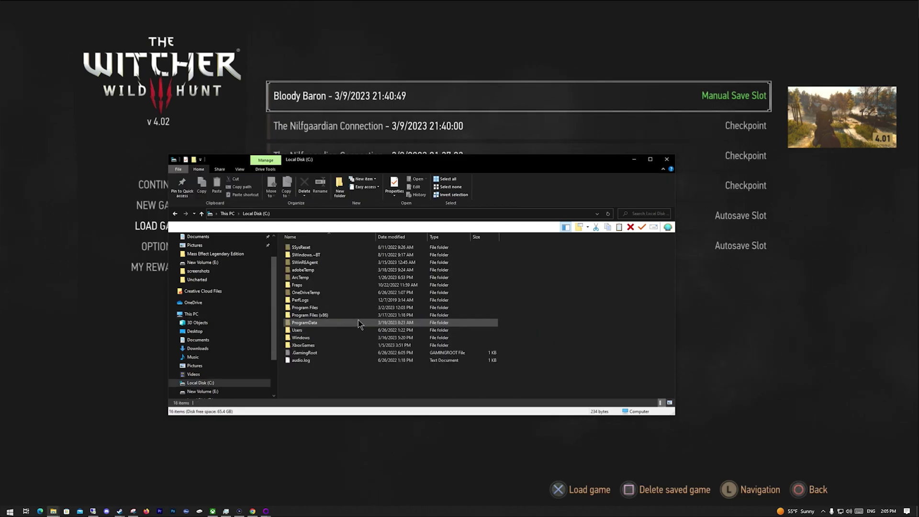
{"action": "double_click", "coordinate": [326, 332]}
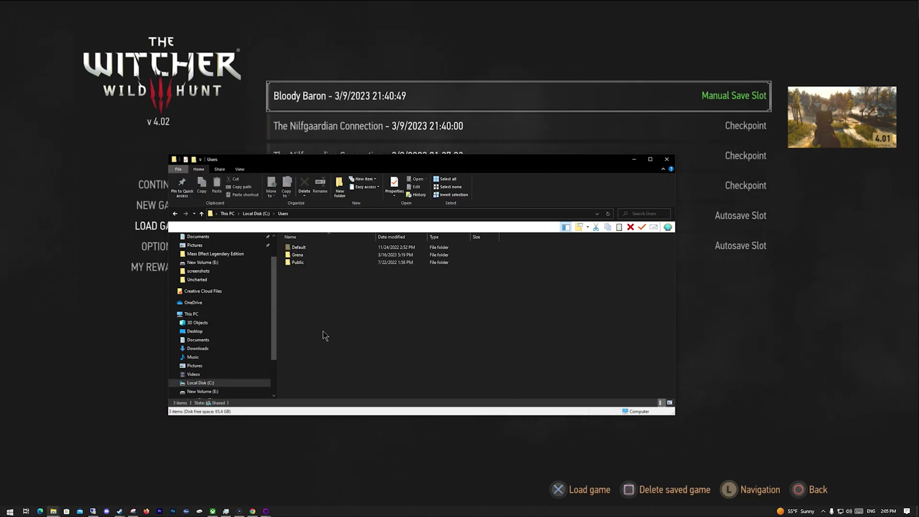
{"action": "double_click", "coordinate": [307, 257]}
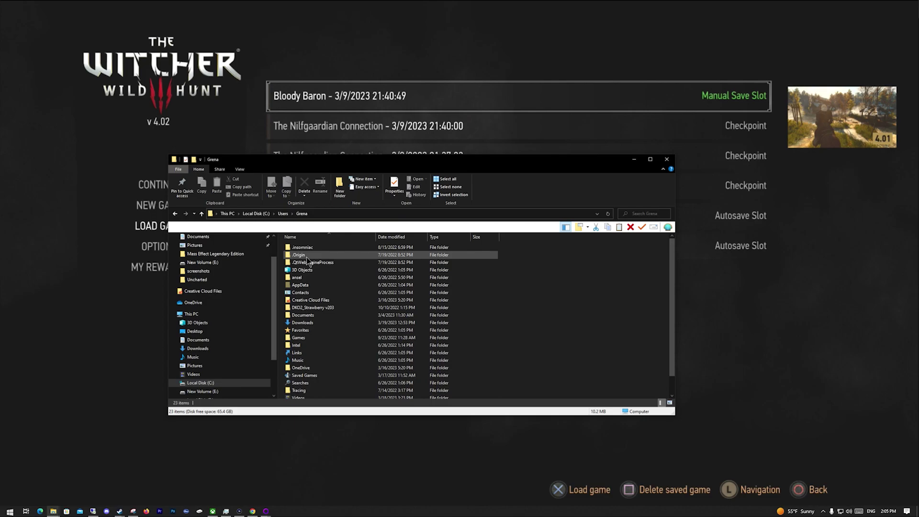
{"action": "double_click", "coordinate": [301, 285]}
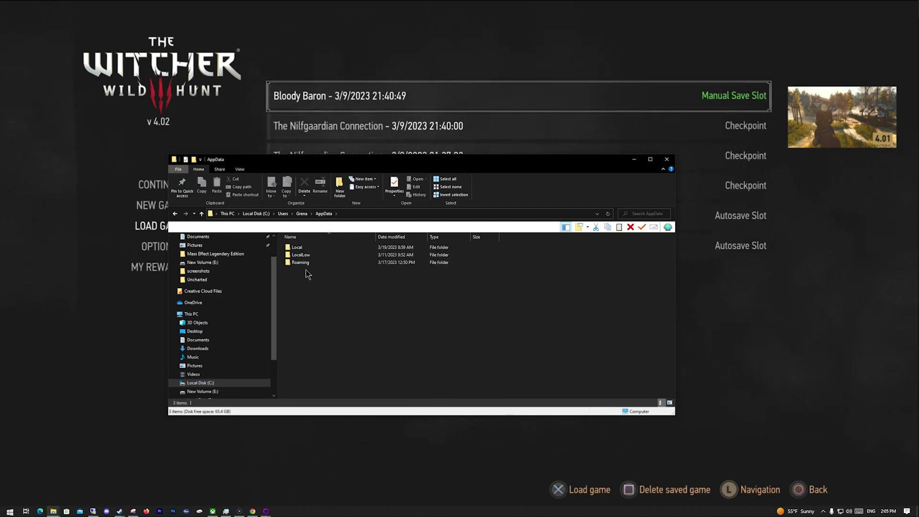
{"action": "double_click", "coordinate": [307, 248]}
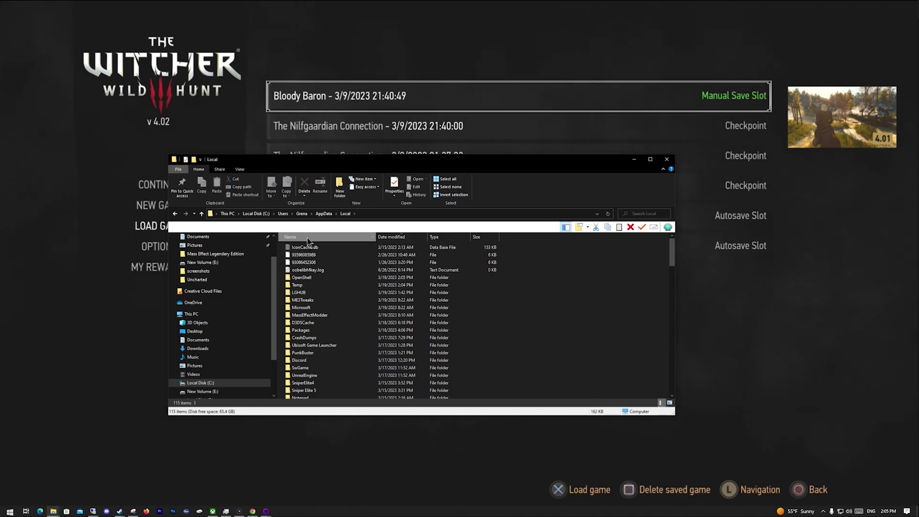
{"action": "left_click", "coordinate": [311, 236]}
{"action": "scroll", "coordinate": [311, 246], "scroll_direction": "down", "scroll_amount": 10}
{"action": "left_click", "coordinate": [311, 246]}
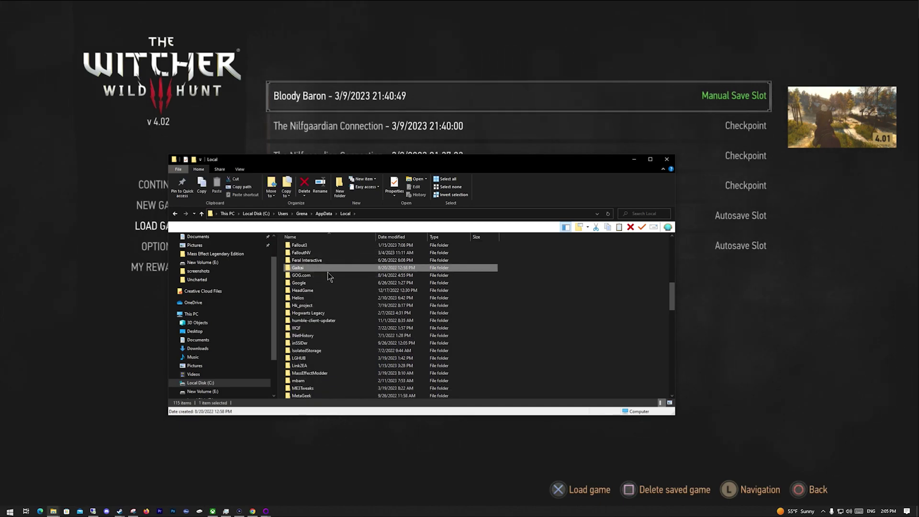
Open GOG.com\Galaxy\plugins\installed and then the PSN plugin's folder
{"action": "double_click", "coordinate": [314, 277]}
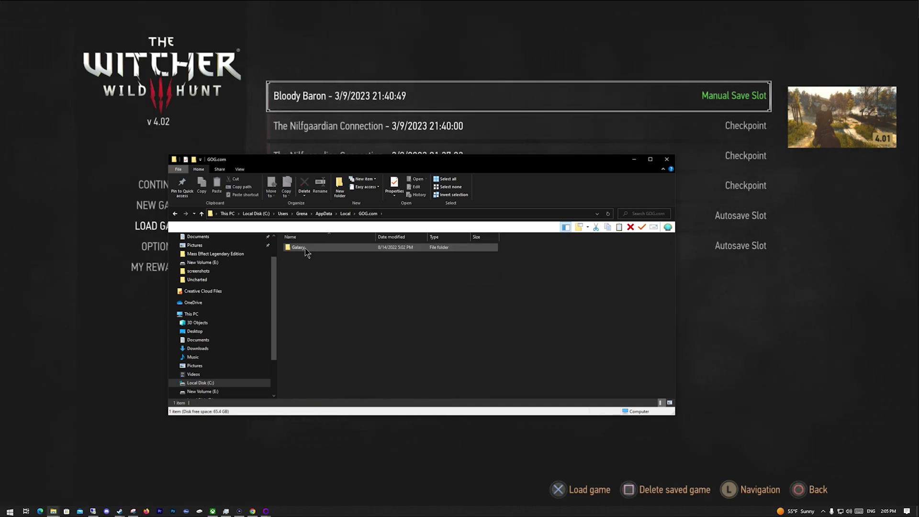
{"action": "double_click", "coordinate": [306, 247]}
{"action": "double_click", "coordinate": [301, 262]}
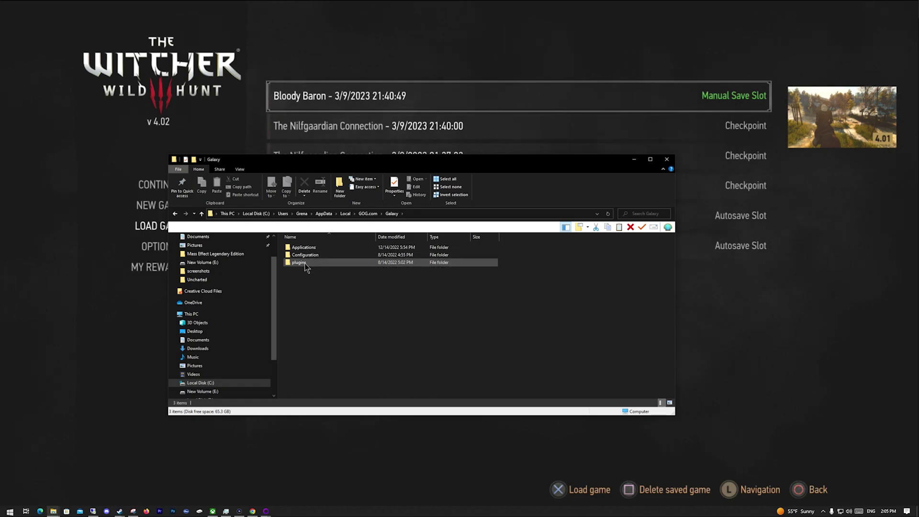
{"action": "double_click", "coordinate": [303, 257]}
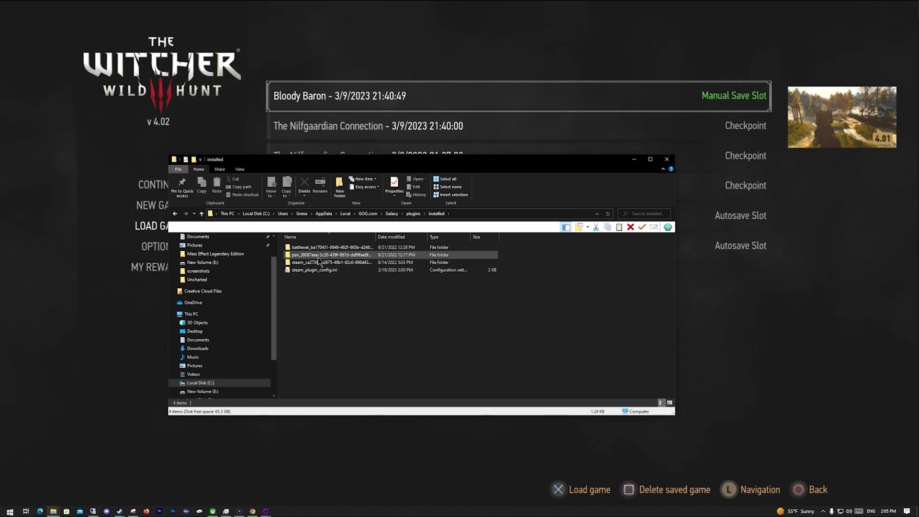
{"action": "double_click", "coordinate": [318, 256]}
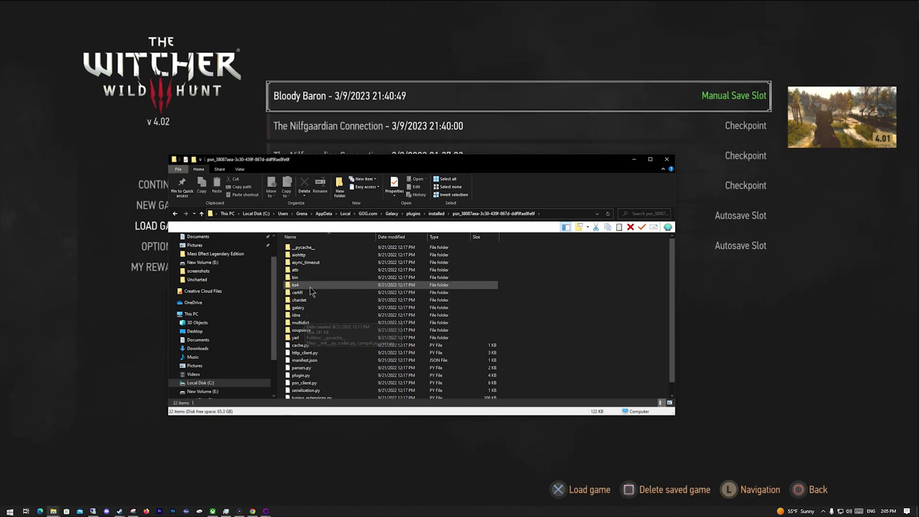
{"action": "scroll", "coordinate": [327, 326], "scroll_direction": "down", "scroll_amount": 1}
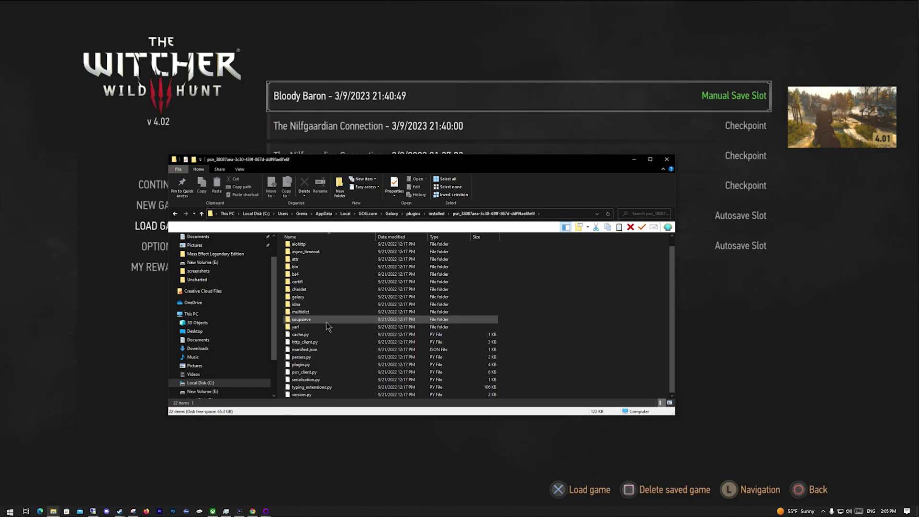
Open plugin.py in Notepad using Open with > More apps
{"action": "right_click", "coordinate": [314, 366]}
{"action": "left_click", "coordinate": [307, 367]}
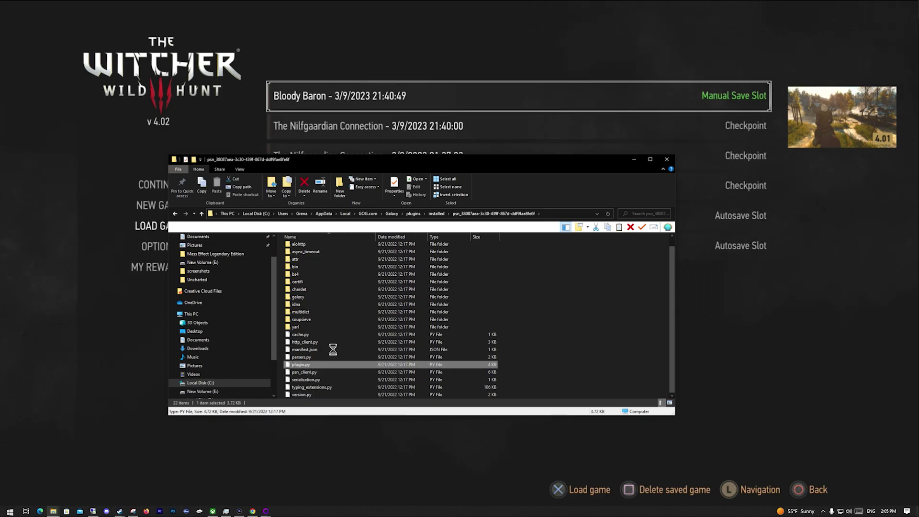
{"action": "right_click", "coordinate": [307, 367]}
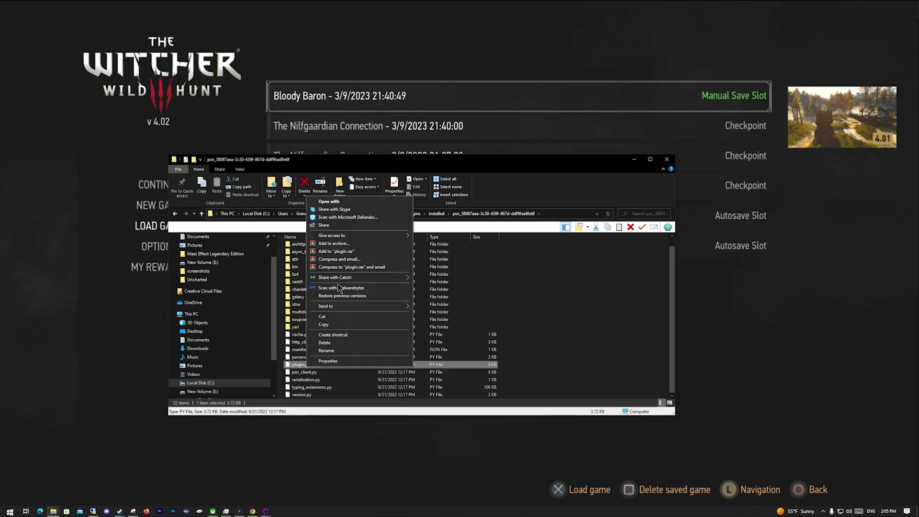
{"action": "left_click", "coordinate": [358, 201]}
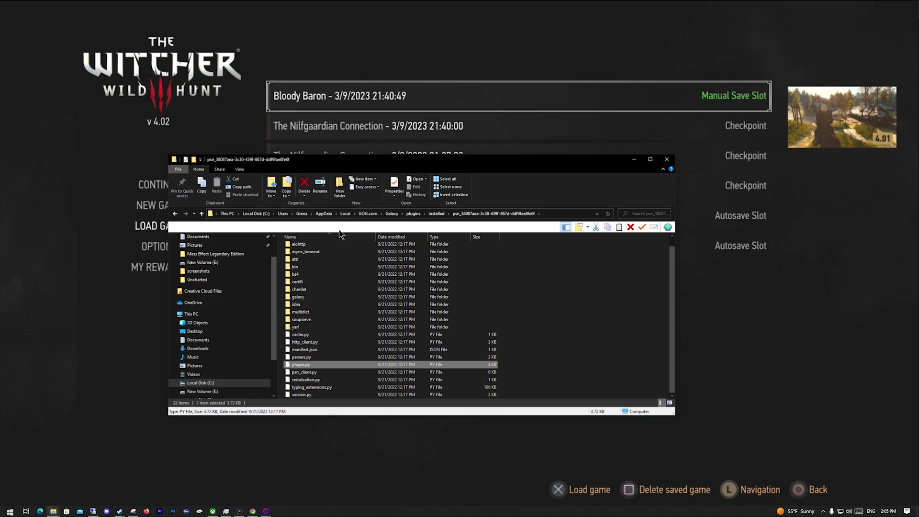
{"action": "left_click", "coordinate": [428, 175]}
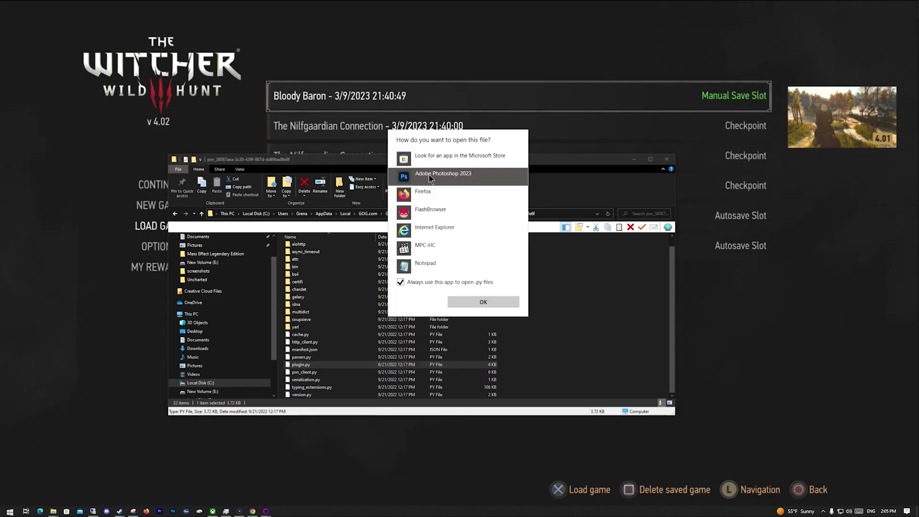
{"action": "left_click", "coordinate": [413, 263]}
{"action": "left_click", "coordinate": [465, 300]}
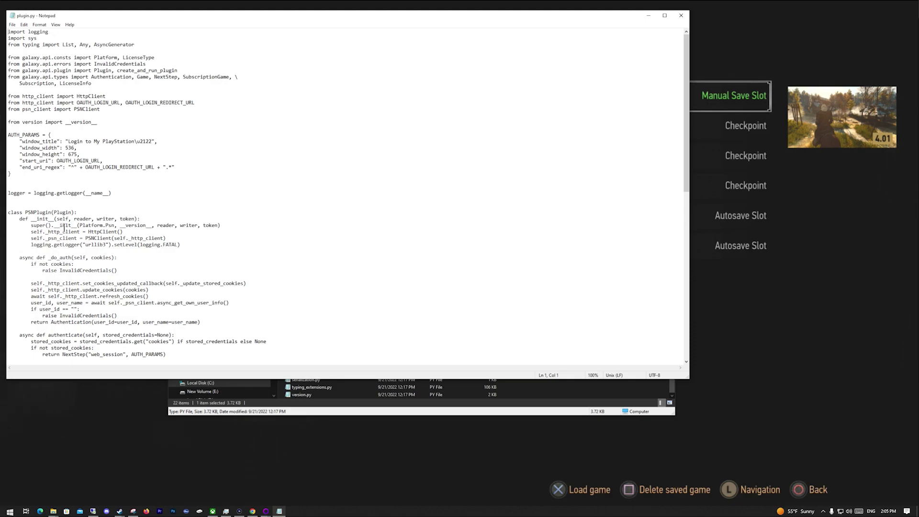
Search plugin.py for 'nextStep' until reaching authenticate's return NextStep("web_session", AUTH_PARAMS) line
{"action": "key", "text": "ctrl+f"}
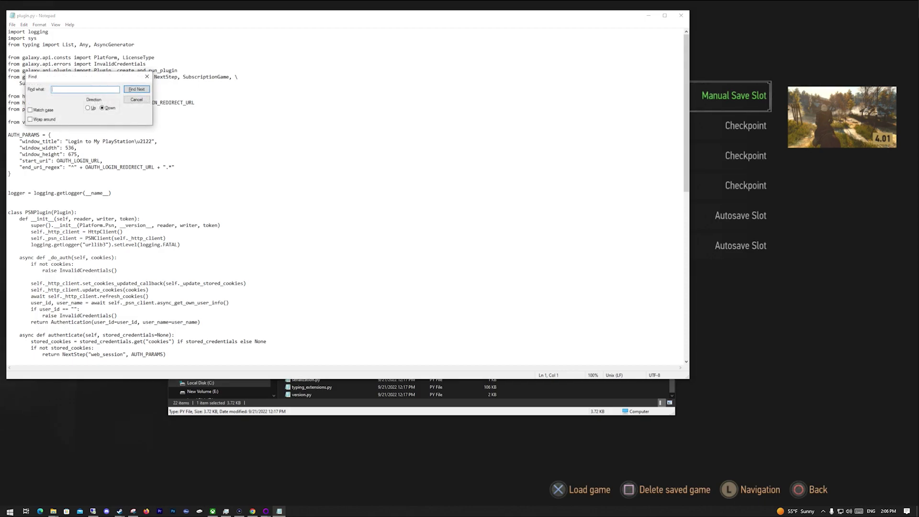
{"action": "type", "text": "nextStep"}
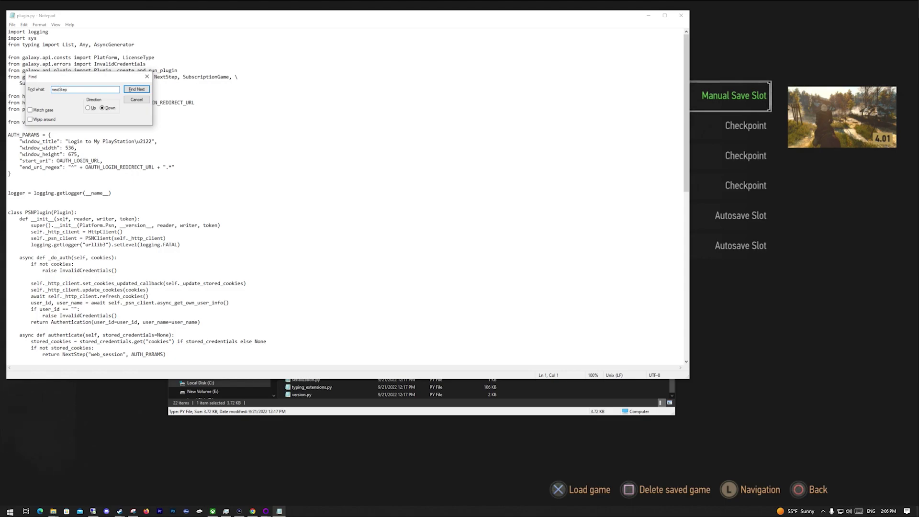
{"action": "key", "text": "Return"}
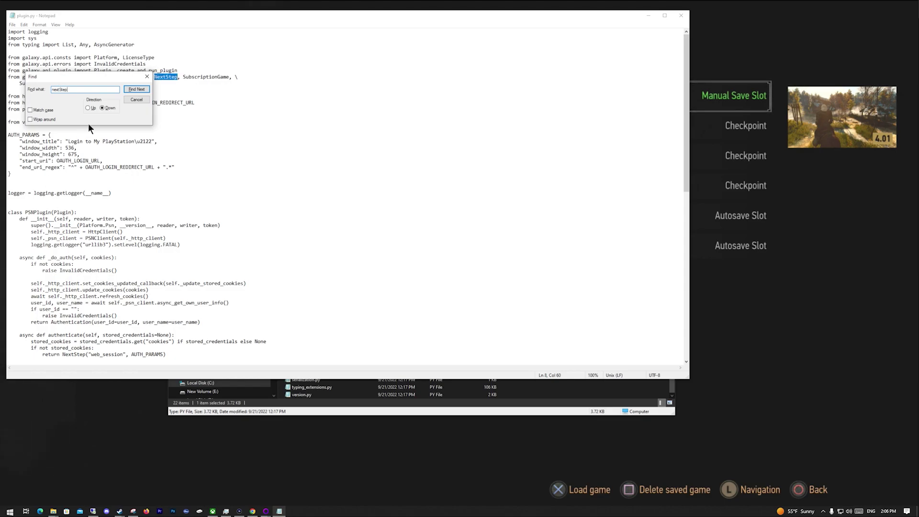
{"action": "left_click", "coordinate": [136, 88]}
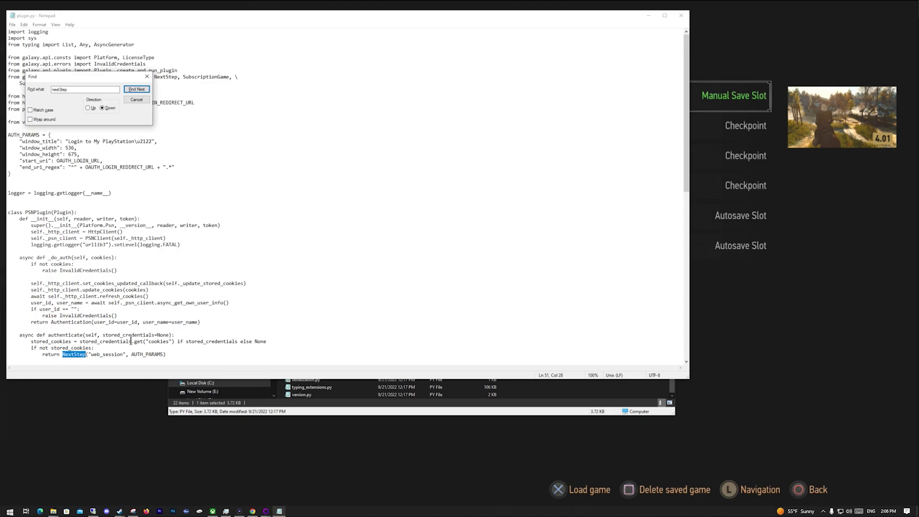
Paste the copied npsso cookie value on a new line below the return NextStep line
{"action": "left_click", "coordinate": [94, 335]}
{"action": "scroll", "coordinate": [94, 335], "scroll_direction": "down", "scroll_amount": 3}
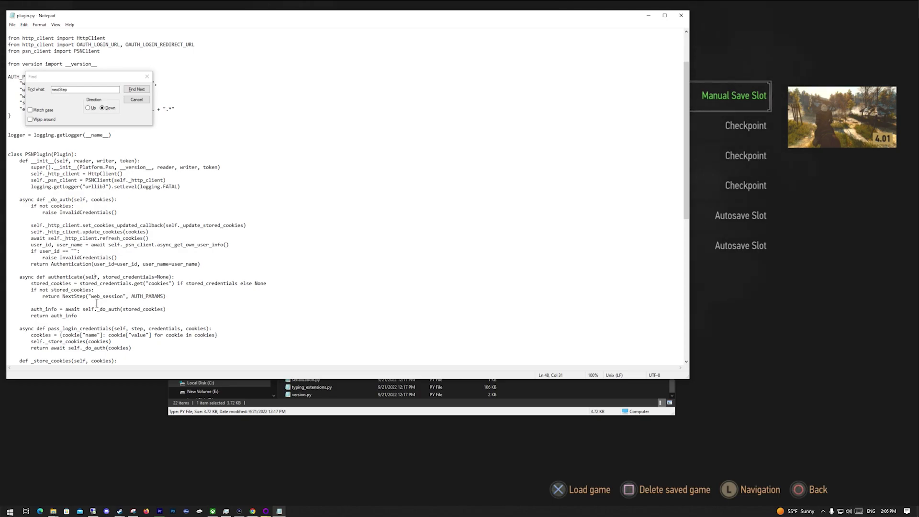
{"action": "left_click", "coordinate": [181, 298]}
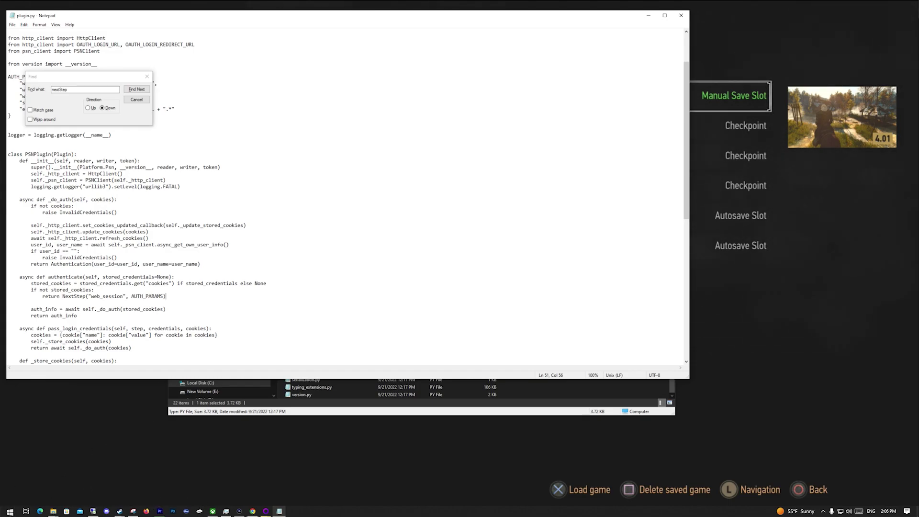
{"action": "key", "text": "Return"}
{"action": "key", "text": "ctrl+v"}
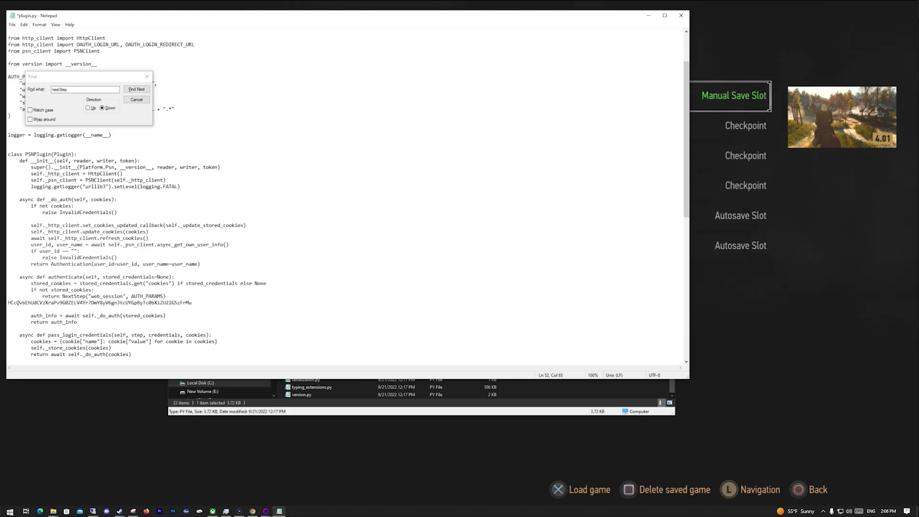
{"action": "key", "text": "alt+Tab"}
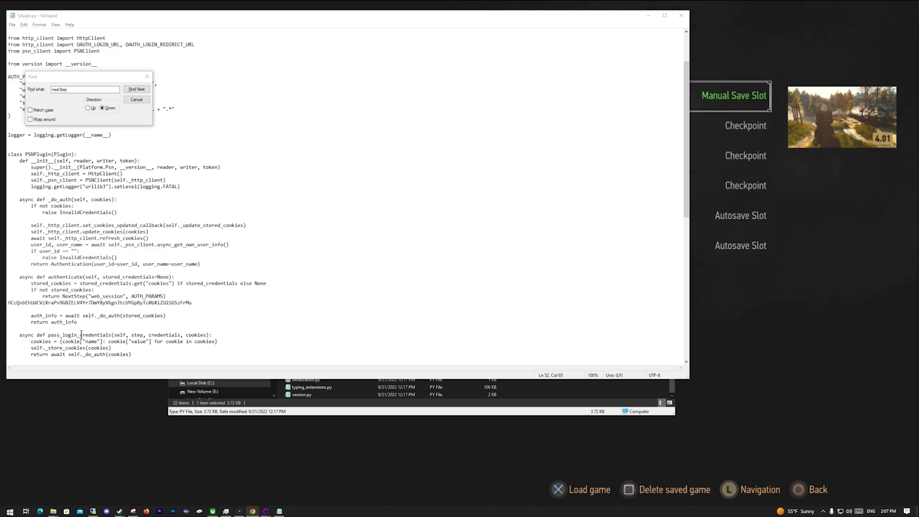
Replace the return NextStep line with stored_cookies = {"npsso": …} holding the real cookie, removing the loose token line
{"action": "left_click_drag", "start_coordinate": [43, 298], "coordinate": [166, 295]}
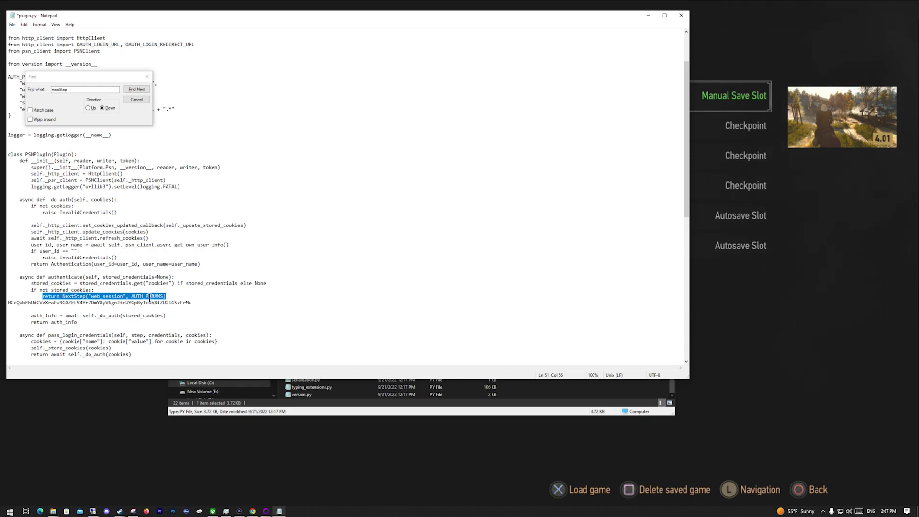
{"action": "type", "text": "stored_cookies = {\"npsso\": \"<paste npsso value from browser here>\"}"}
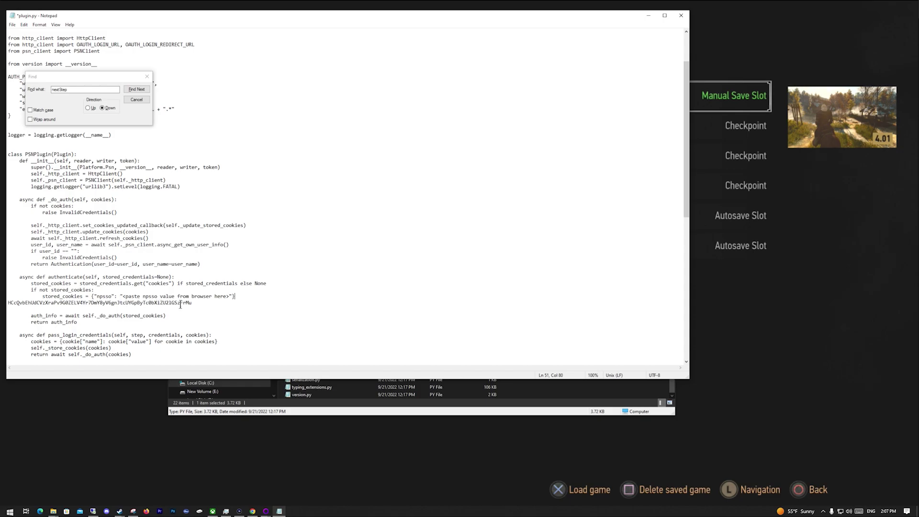
{"action": "left_click_drag", "start_coordinate": [192, 304], "coordinate": [7, 304]}
{"action": "key", "text": "ctrl+c"}
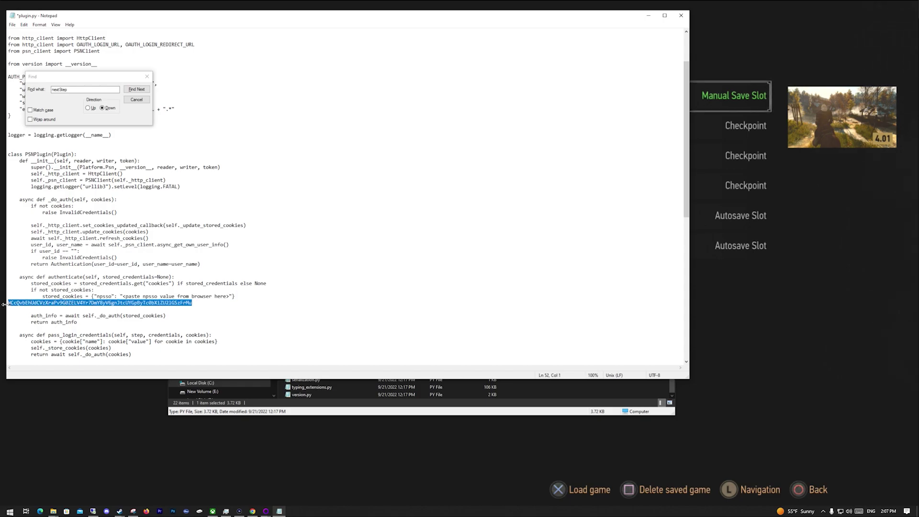
{"action": "key", "text": "BackSpace"}
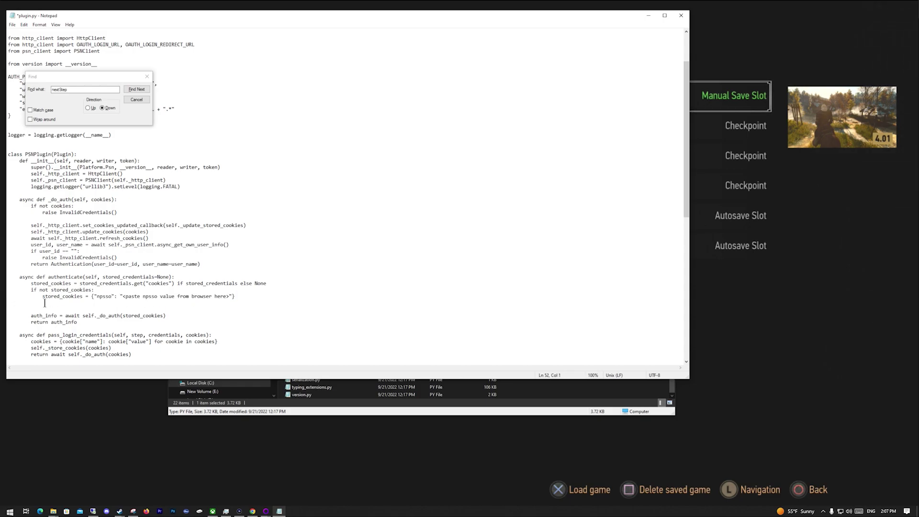
{"action": "key", "text": "BackSpace"}
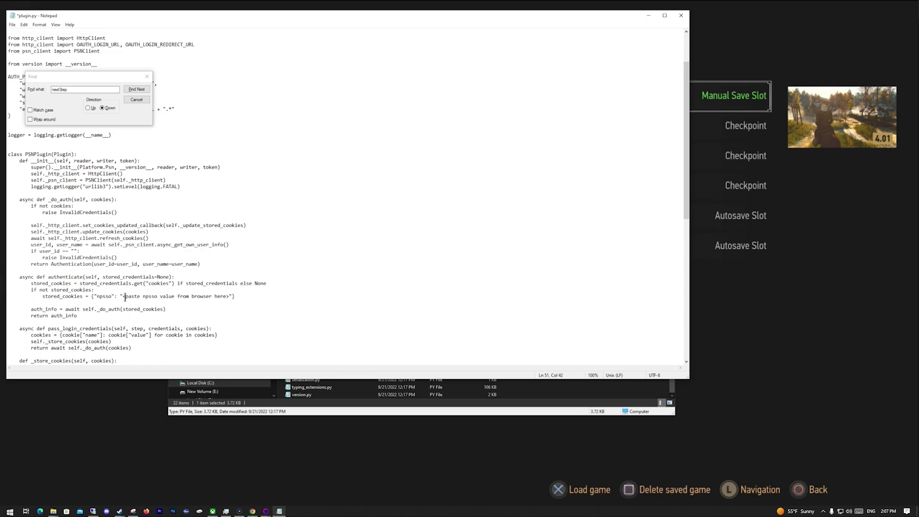
{"action": "left_click_drag", "start_coordinate": [123, 297], "coordinate": [229, 300]}
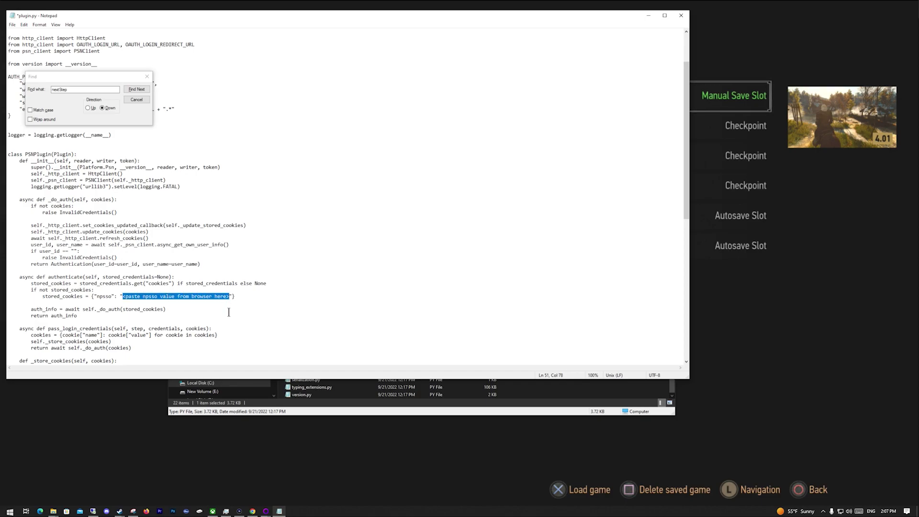
{"action": "key", "text": "ctrl+v"}
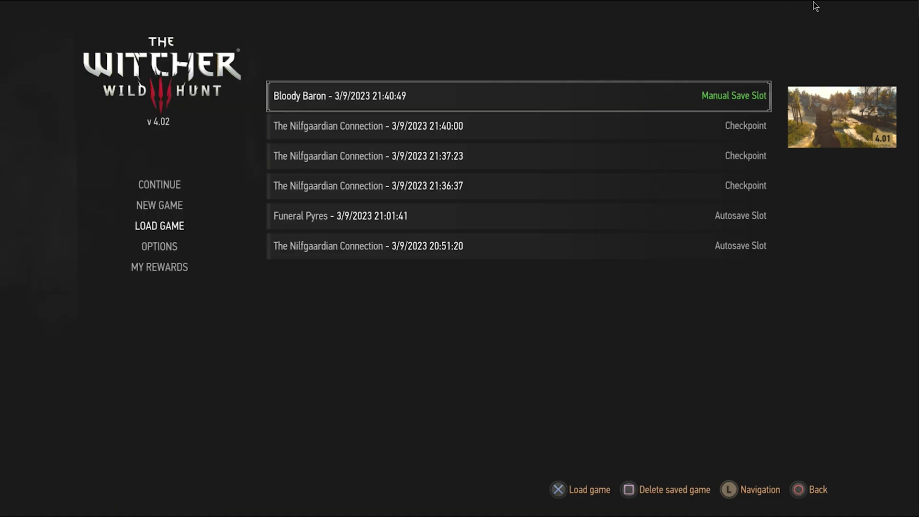
Exit the full-screen preview, quit GOG Galaxy from the tray, and close Notepad's search box
{"action": "left_click", "coordinate": [814, 6]}
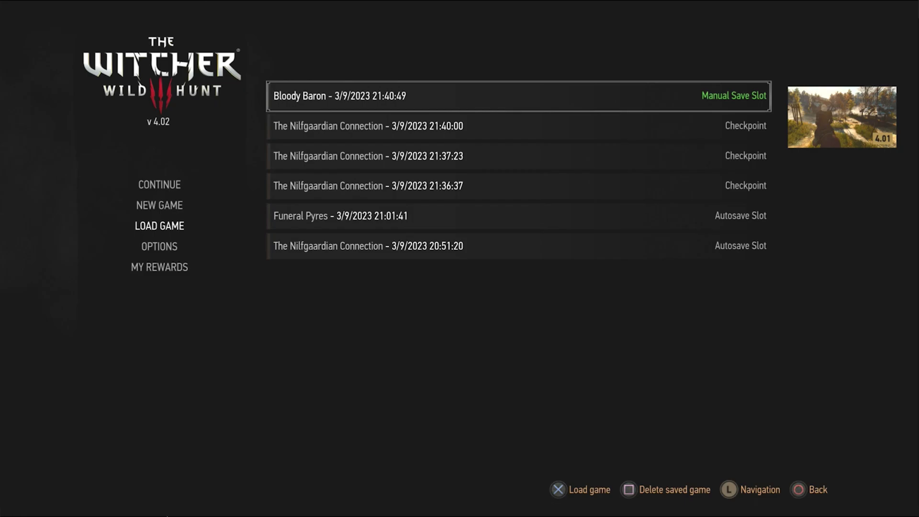
{"action": "double_click", "coordinate": [434, 291]}
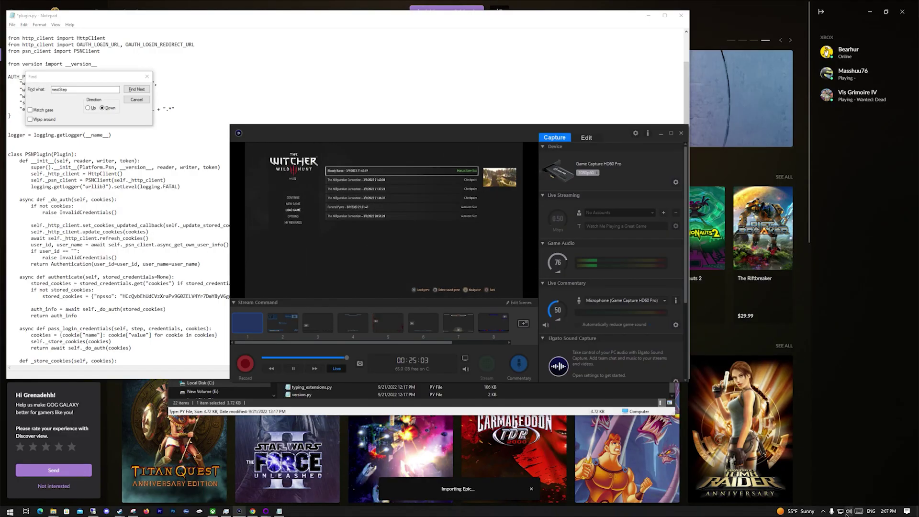
{"action": "left_click", "coordinate": [823, 512]}
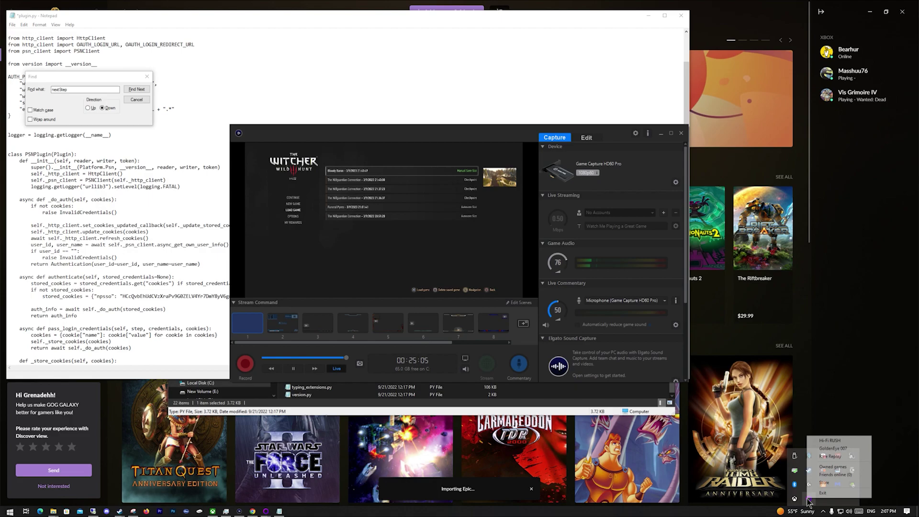
{"action": "right_click", "coordinate": [809, 499]}
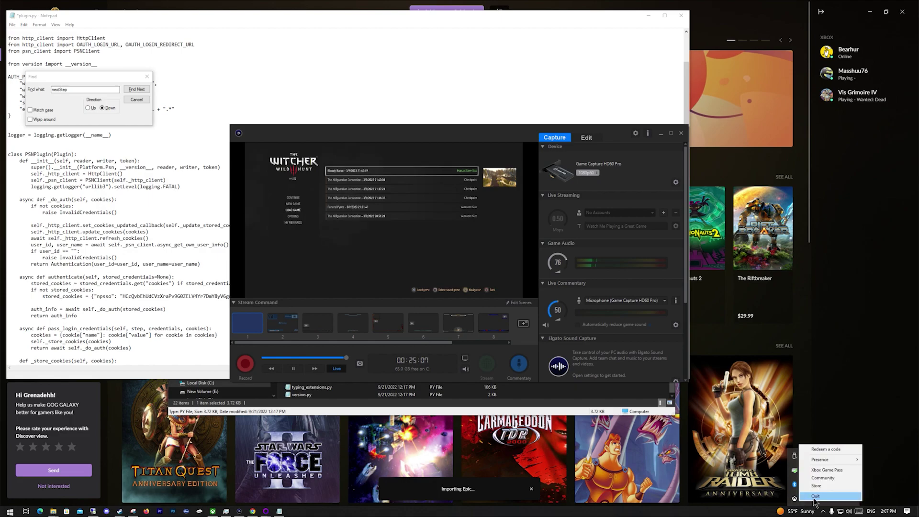
{"action": "left_click", "coordinate": [843, 498]}
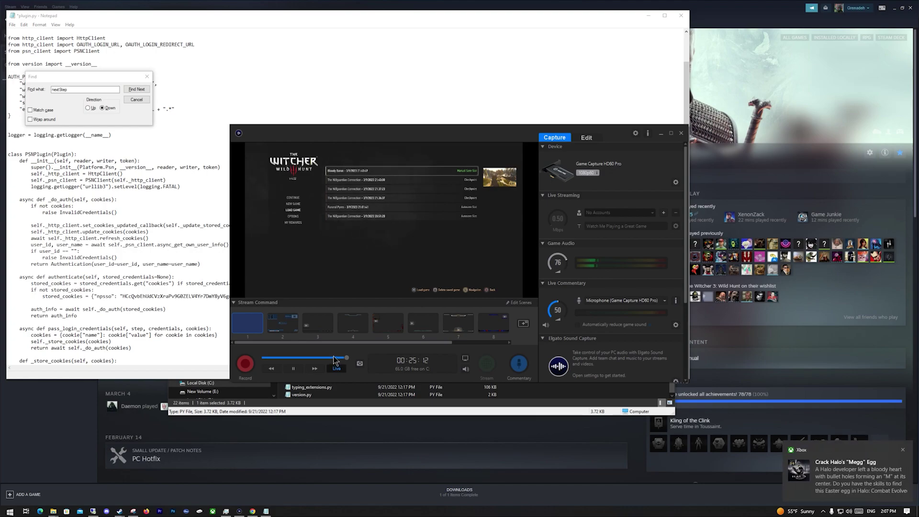
{"action": "left_click", "coordinate": [903, 450]}
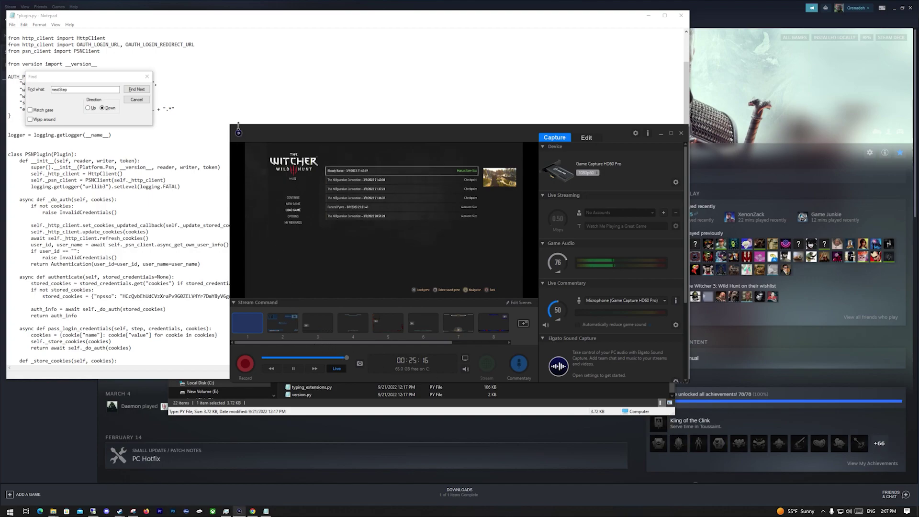
{"action": "left_click", "coordinate": [130, 99]}
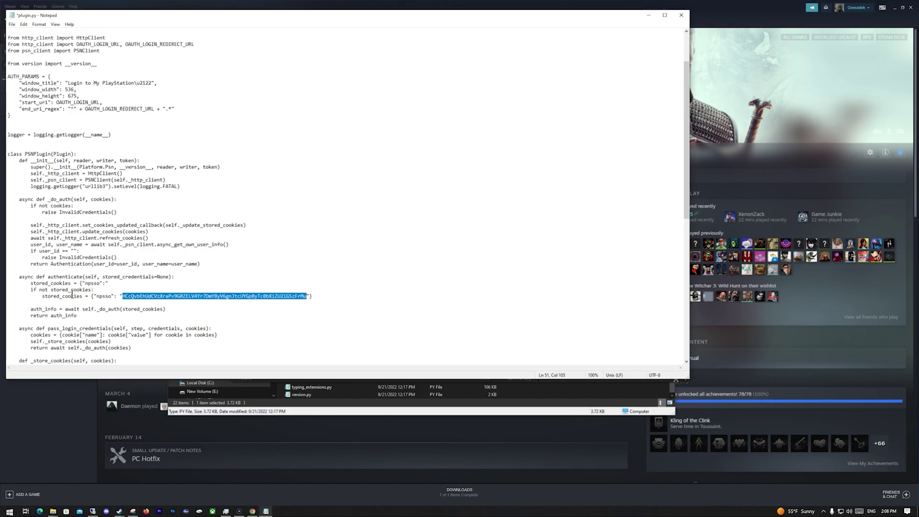
Paste the npsso value plus closing quote into the first stored_cookies line and delete the blank line
{"action": "left_click", "coordinate": [113, 283]}
{"action": "key", "text": "ctrl+v"}
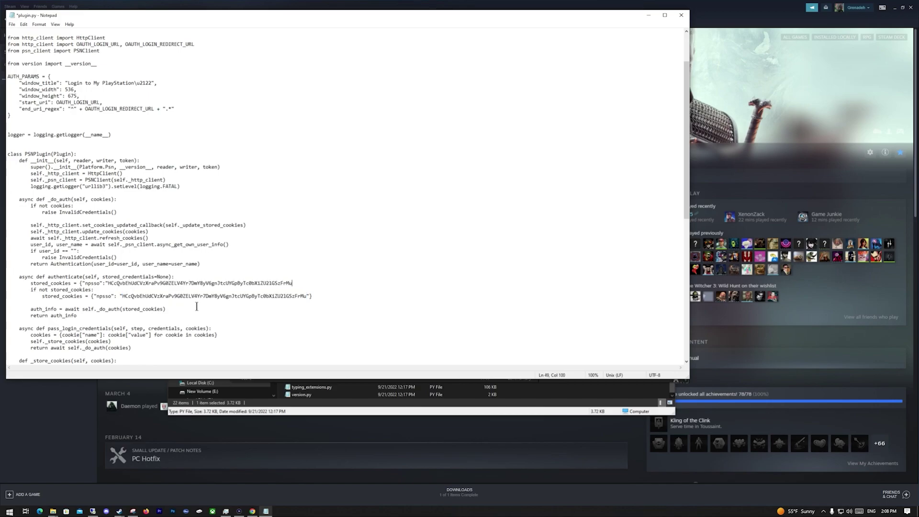
{"action": "type", "text": "\""}
{"action": "left_click", "coordinate": [54, 302]}
{"action": "key", "text": "BackSpace"}
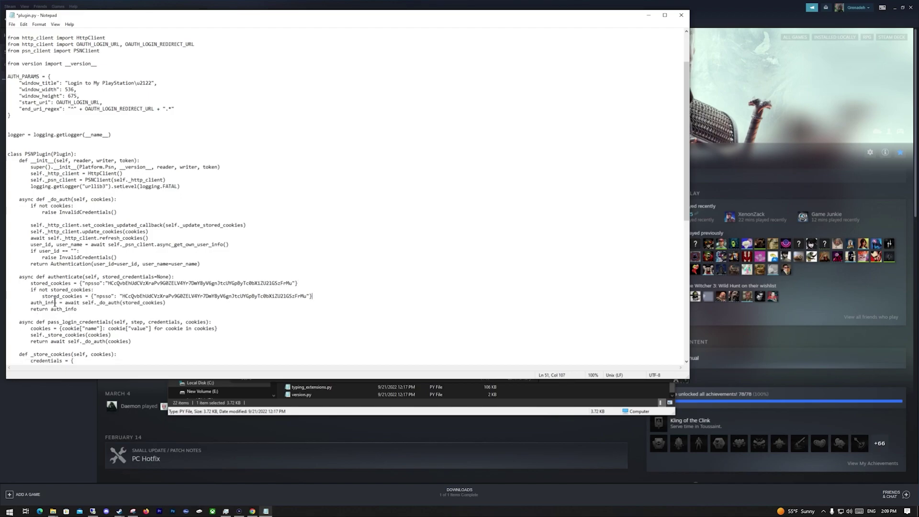
{"action": "left_click", "coordinate": [99, 315]}
{"action": "left_click", "coordinate": [12, 24]}
Save plugin.py, close Notepad, and relaunch GOG Galaxy by searching 'gala' in Start
{"action": "left_click", "coordinate": [24, 51]}
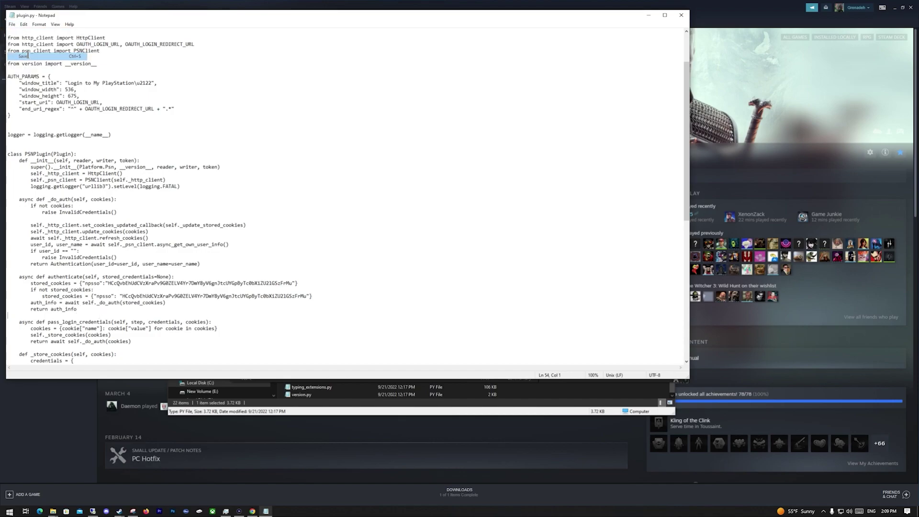
{"action": "left_click", "coordinate": [681, 15]}
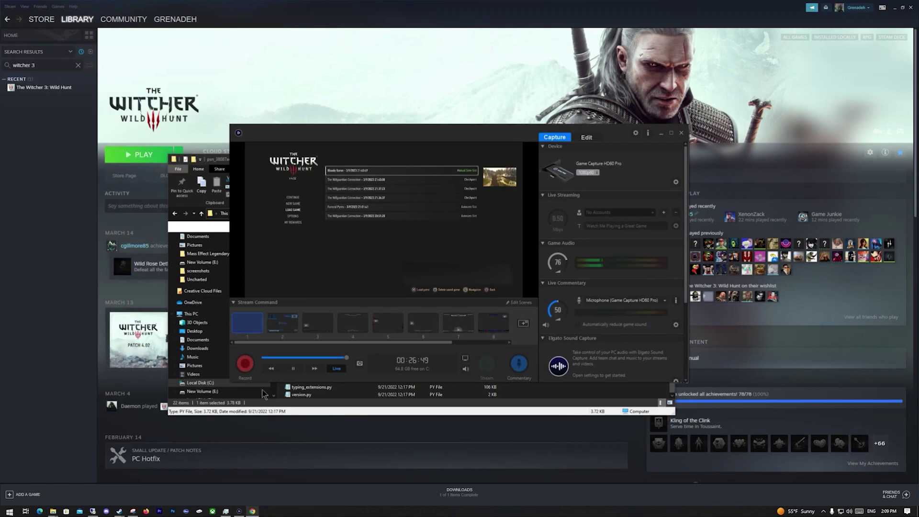
{"action": "left_click", "coordinate": [119, 511]}
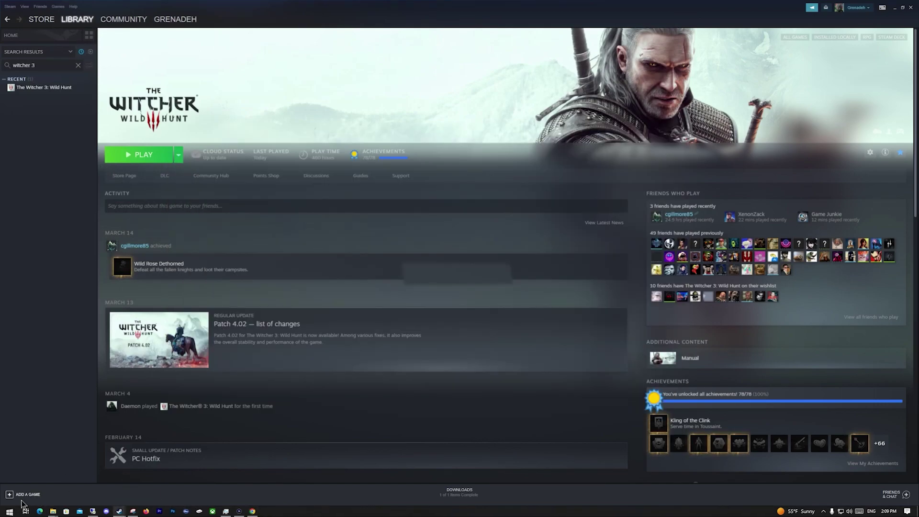
{"action": "left_click", "coordinate": [9, 512]}
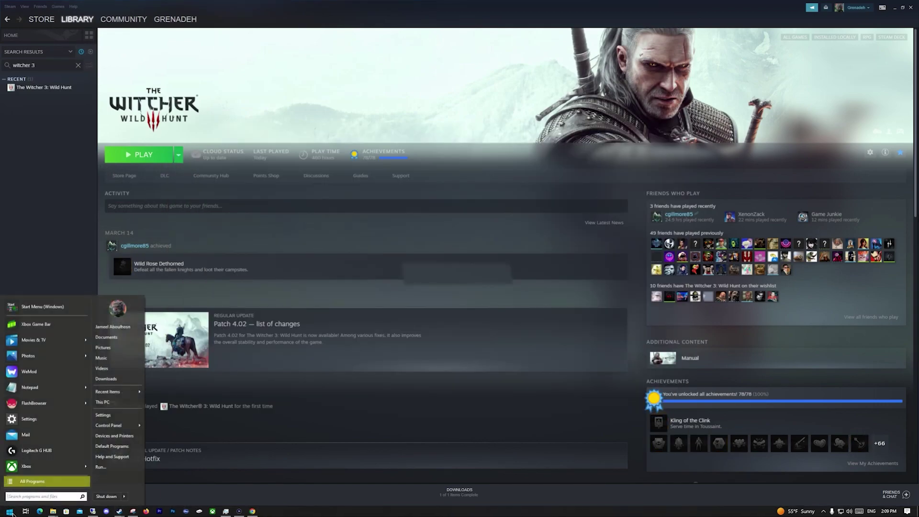
{"action": "type", "text": "gala"}
{"action": "key", "text": "Return"}
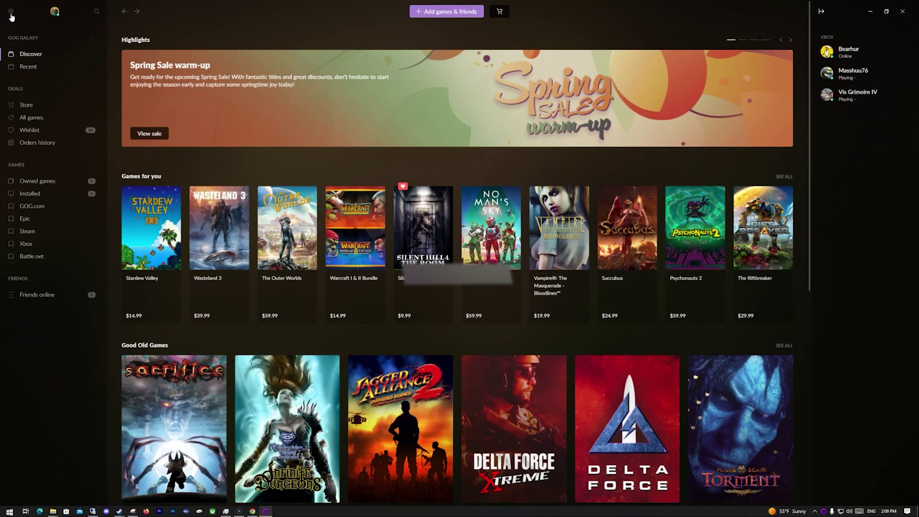
Connect the PlayStation Network integration (v0.35.0.0) from GOG Galaxy's Integrations settings and finish sign-in
{"action": "left_click", "coordinate": [11, 13]}
{"action": "left_click", "coordinate": [19, 46]}
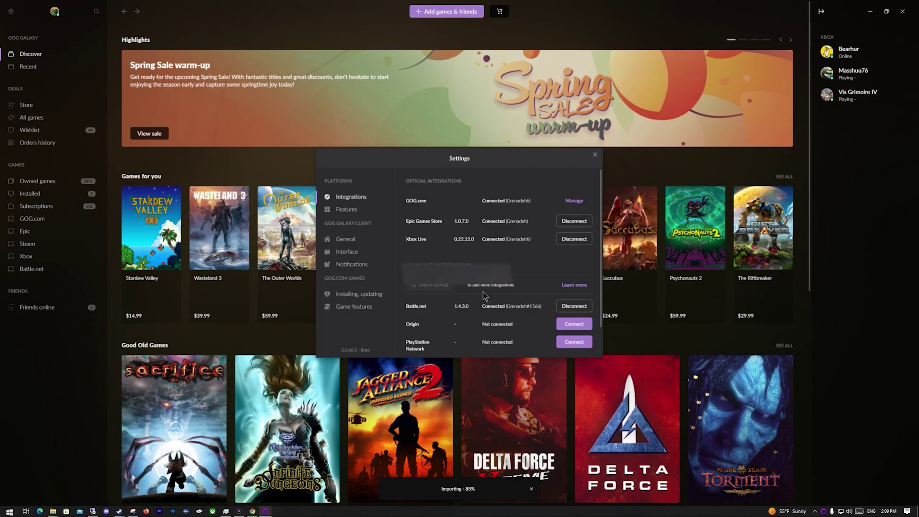
{"action": "scroll", "coordinate": [489, 312], "scroll_direction": "down", "scroll_amount": 1}
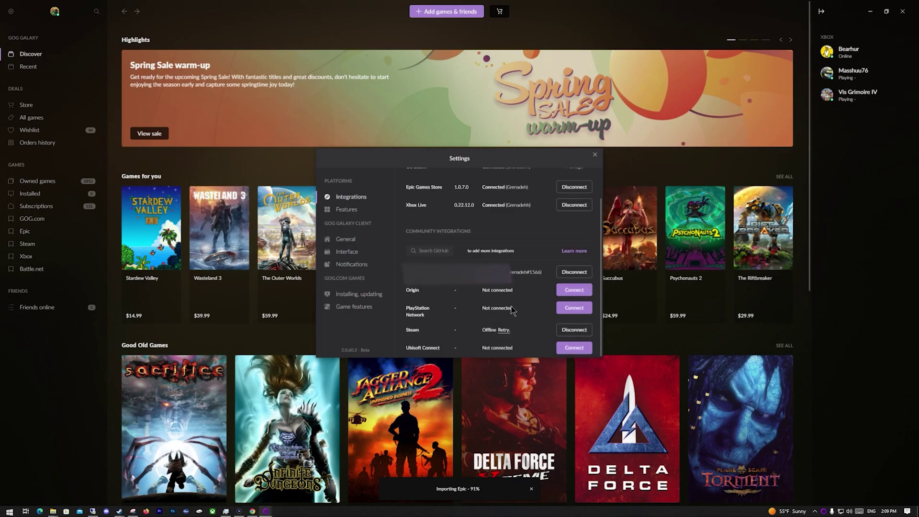
{"action": "left_click", "coordinate": [575, 309]}
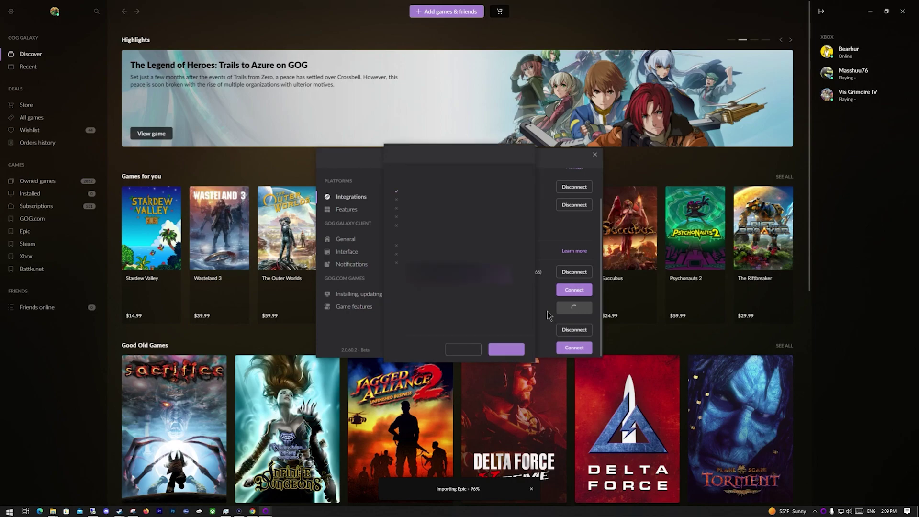
{"action": "left_click", "coordinate": [506, 348]}
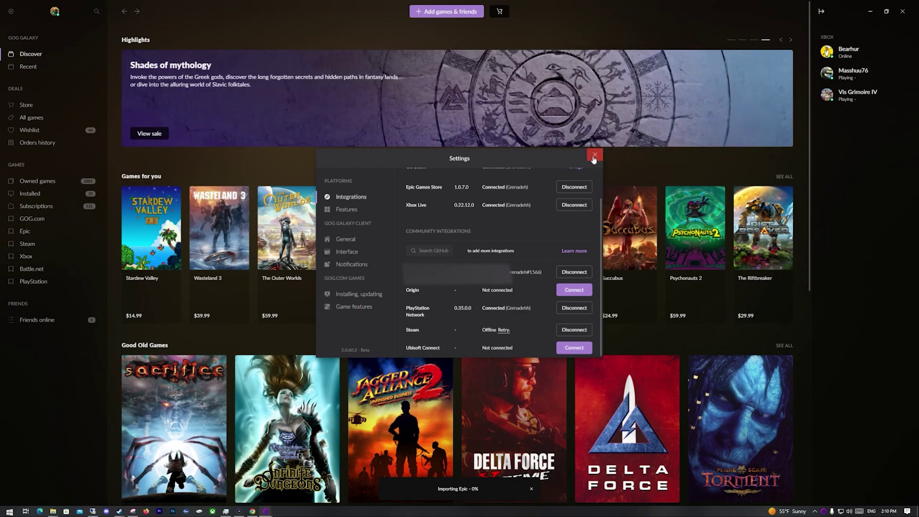
{"action": "key", "text": "alt+z"}
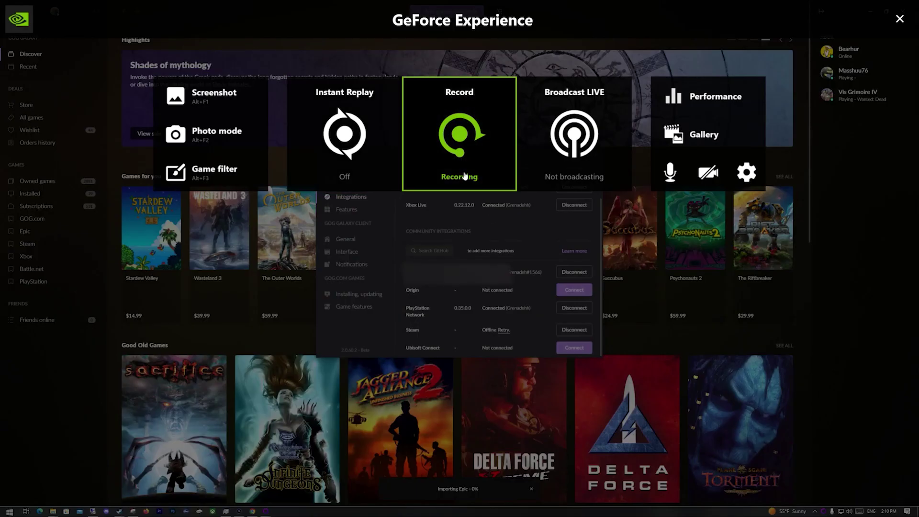